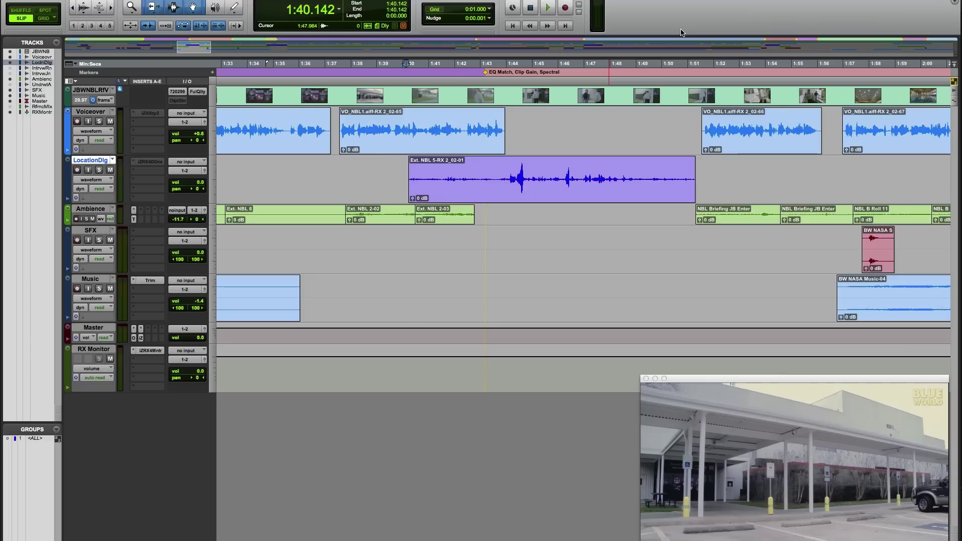
# Play back the overlapping voiceover and location dialogue clips around 1:40 to 1:45 to compare their sound.
pyautogui.click(461, 150)
pyautogui.click(554, 195)
pyautogui.press('space')
pyautogui.click(519, 163)
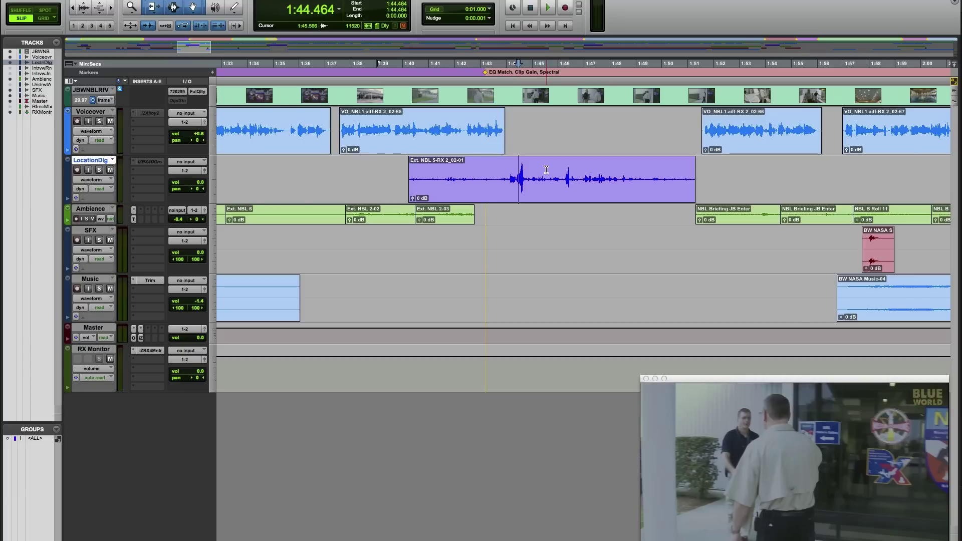
pyautogui.click(541, 173)
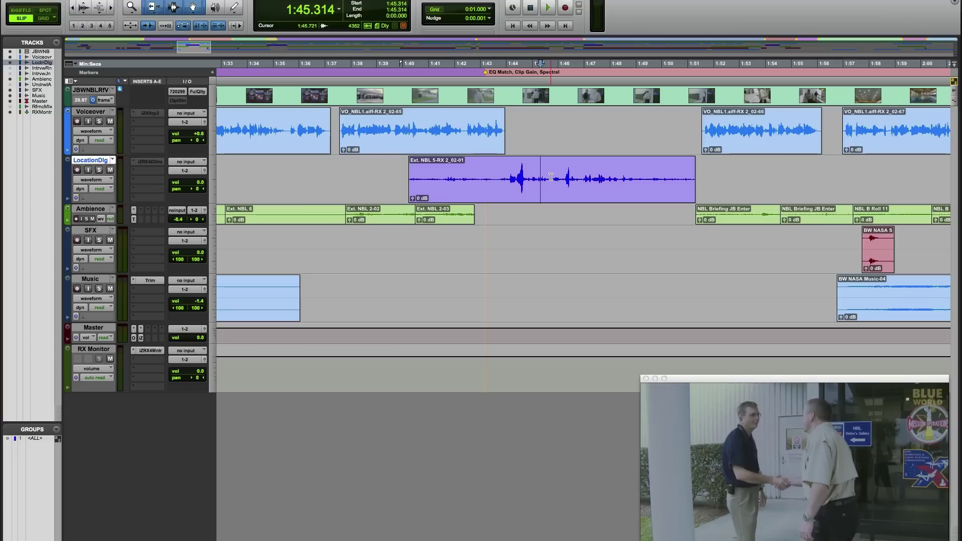
# Send the voiceover clip VO_NBL1.aiff-RX 2_02-65 to RX as a reference using iZotope RX 4 Connect.
pyautogui.click(460, 150)
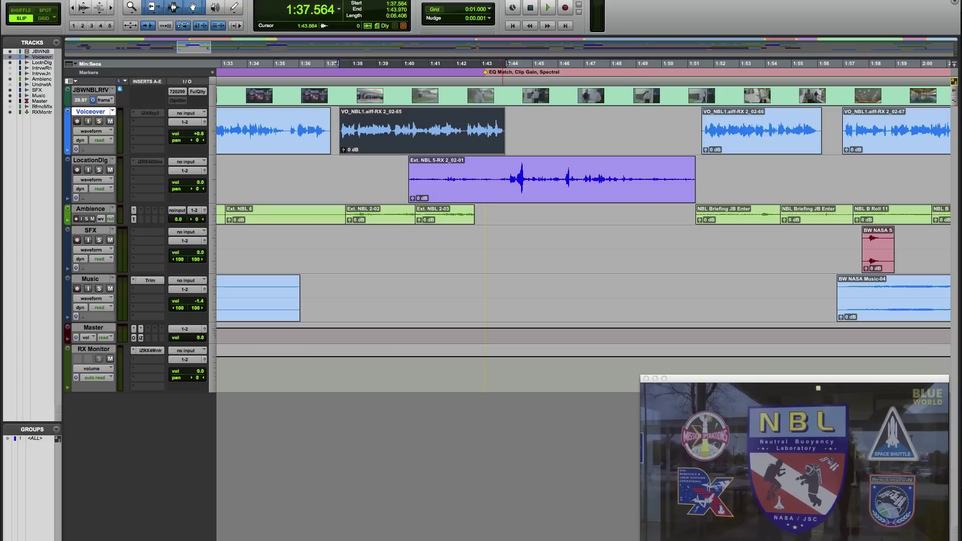
pyautogui.click(221, 1)
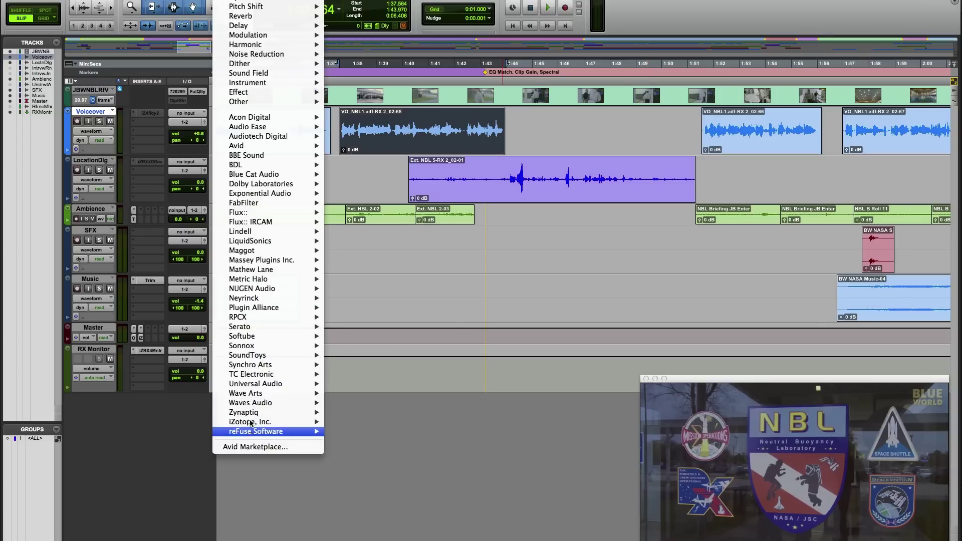
pyautogui.moveTo(281, 422)
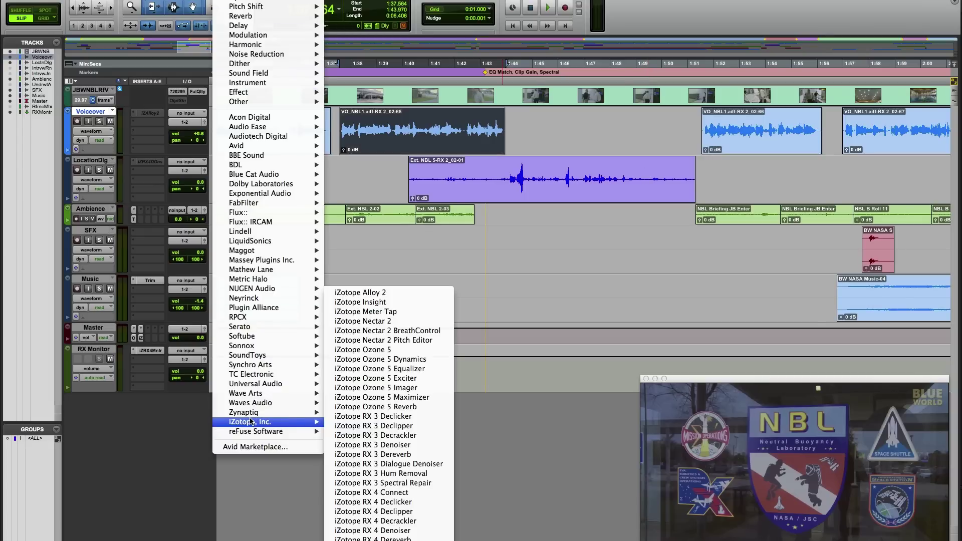
pyautogui.click(370, 493)
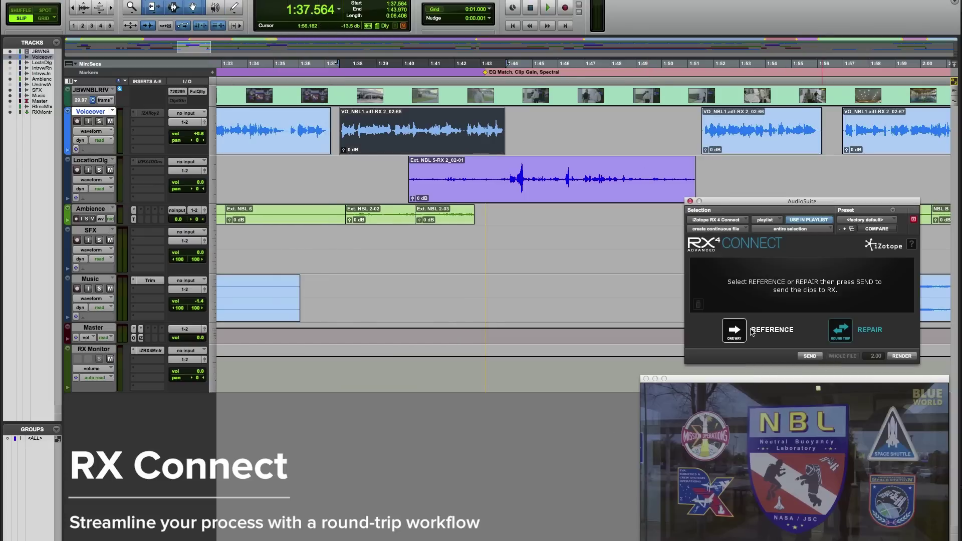
pyautogui.click(735, 332)
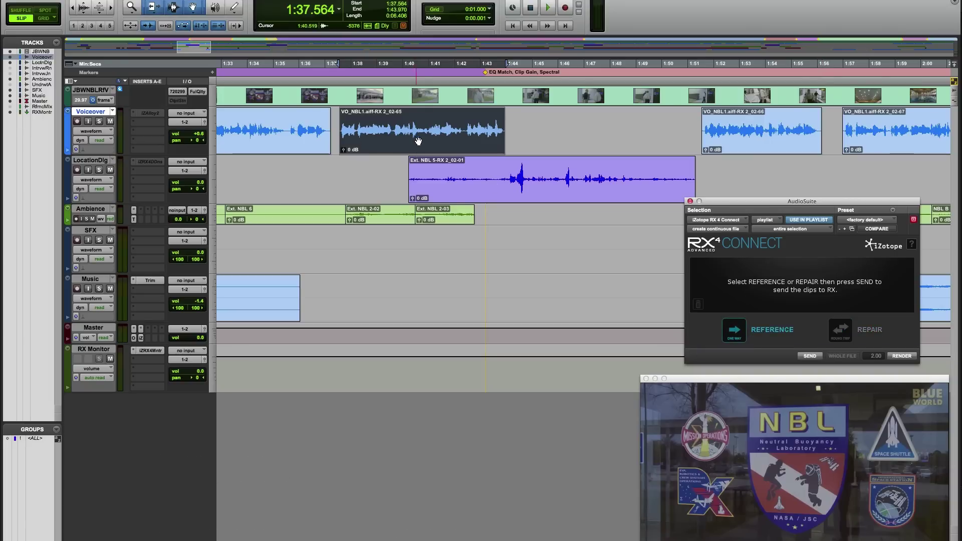
pyautogui.click(809, 357)
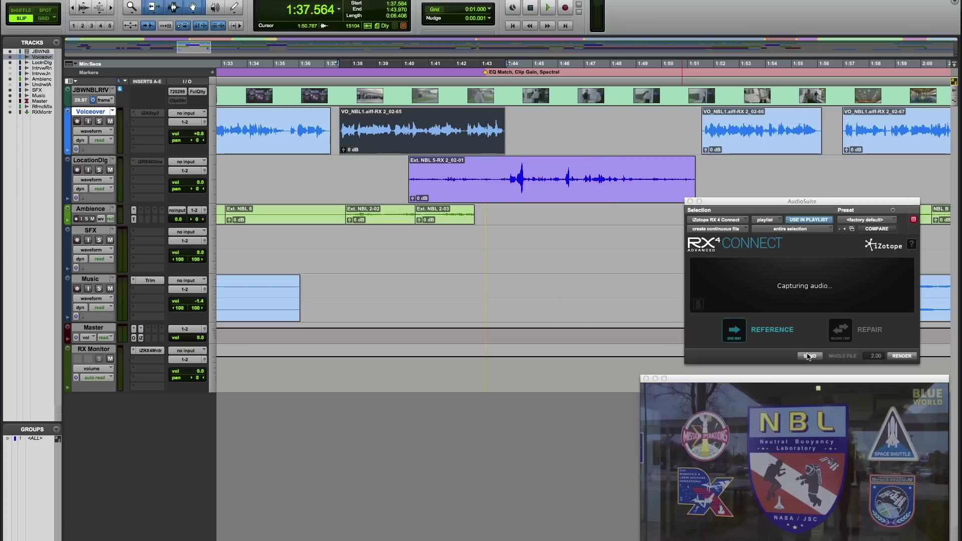
# Send the location dialogue clip Ext. NBL 5-RX 2_02-01 to RX for repair and compare its spectrogram with the reference's.
pyautogui.click(554, 194)
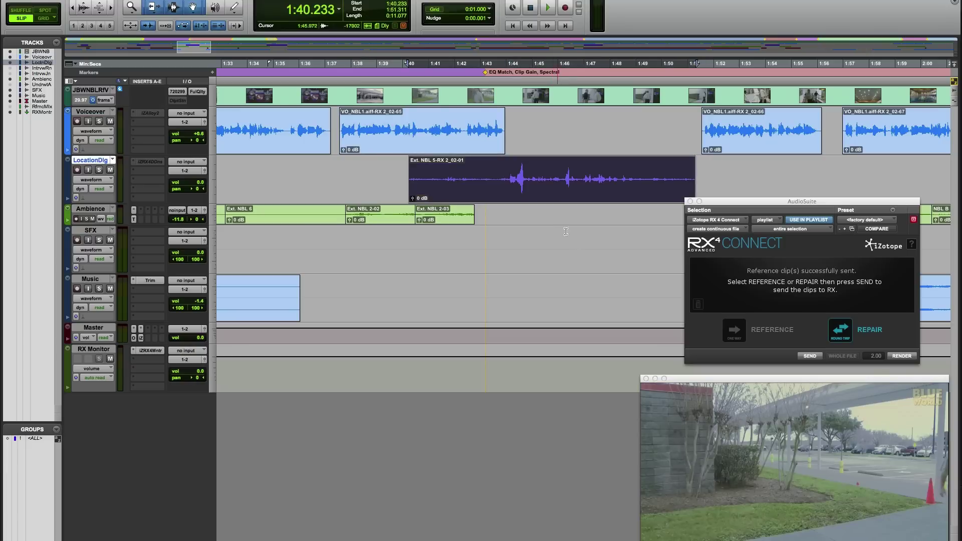
pyautogui.click(811, 356)
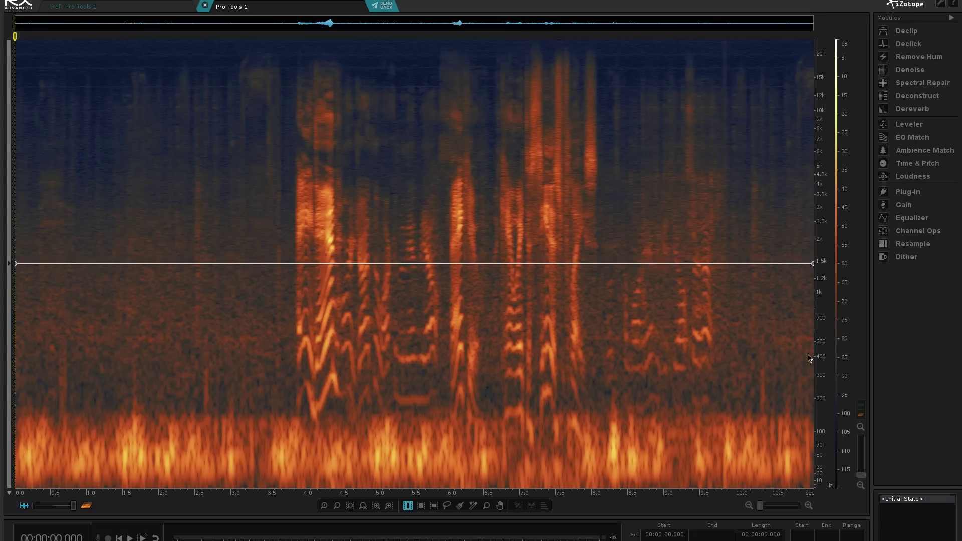
pyautogui.click(115, 7)
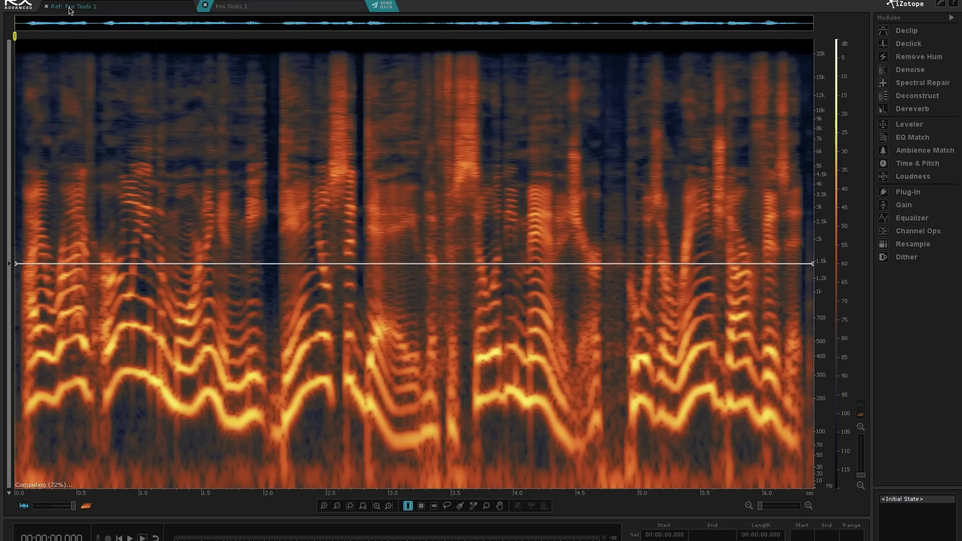
pyautogui.click(265, 7)
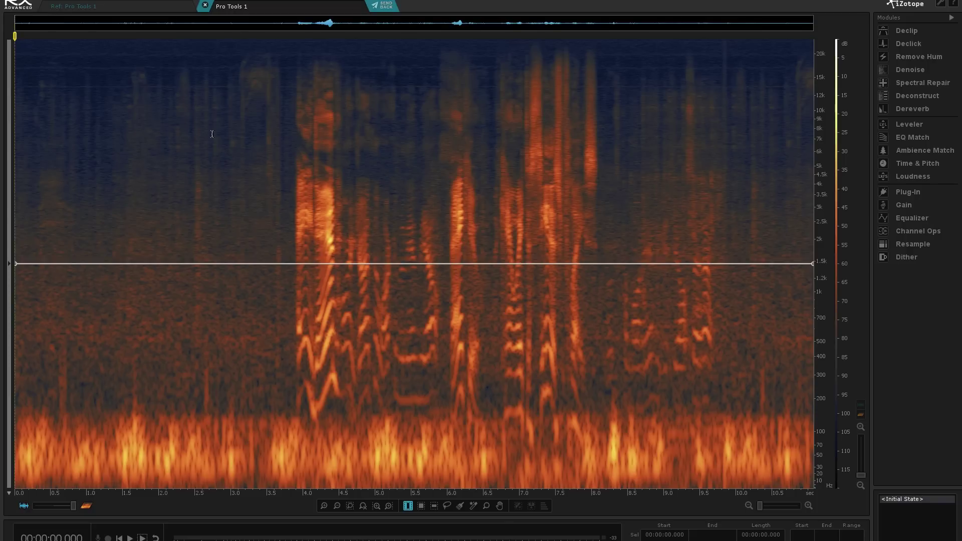
# Learn the voiceover reference's frequency spectrum in EQ Match and set the amount to 84.2%.
pyautogui.click(114, 12)
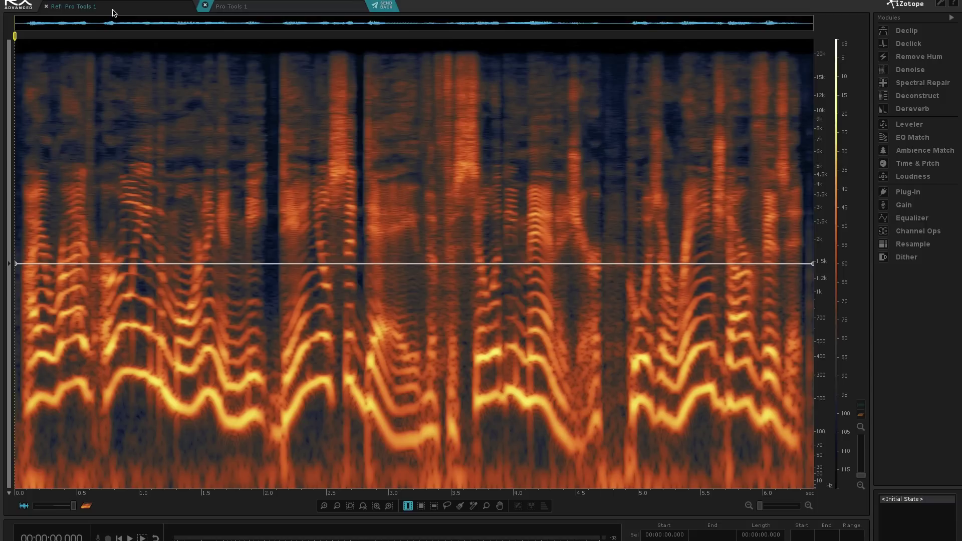
pyautogui.click(910, 138)
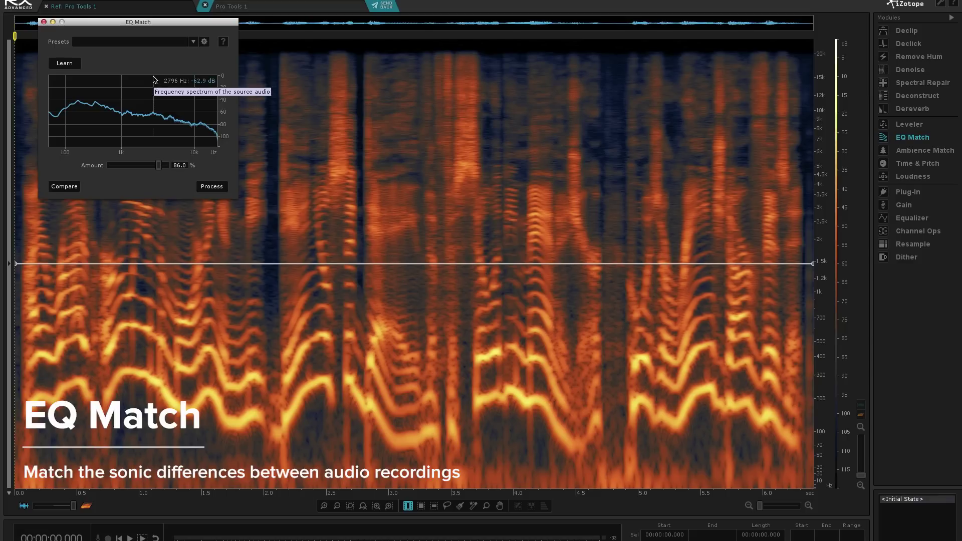
pyautogui.click(66, 64)
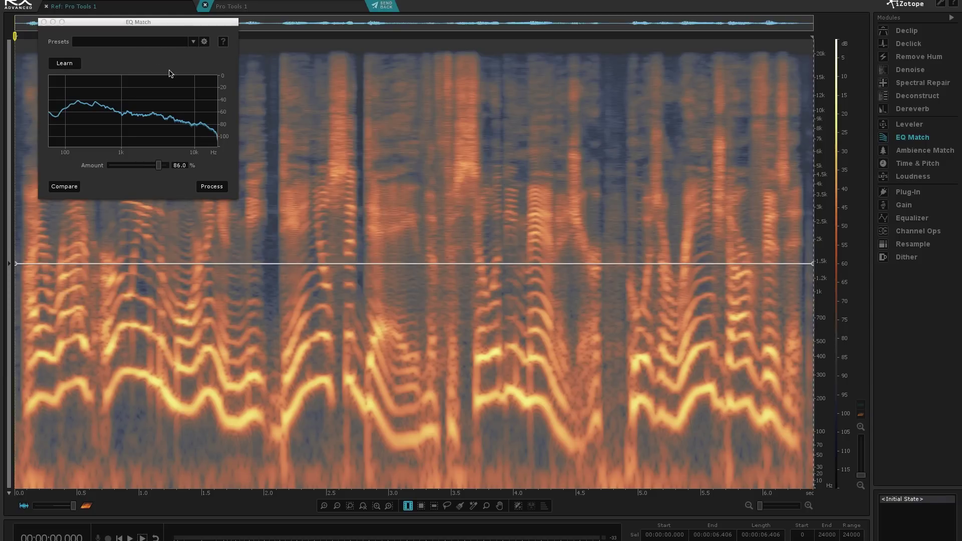
pyautogui.moveTo(158, 165)
pyautogui.mouseDown()
pyautogui.moveTo(168, 166)
pyautogui.moveTo(140, 171)
pyautogui.moveTo(166, 169)
pyautogui.mouseUp()
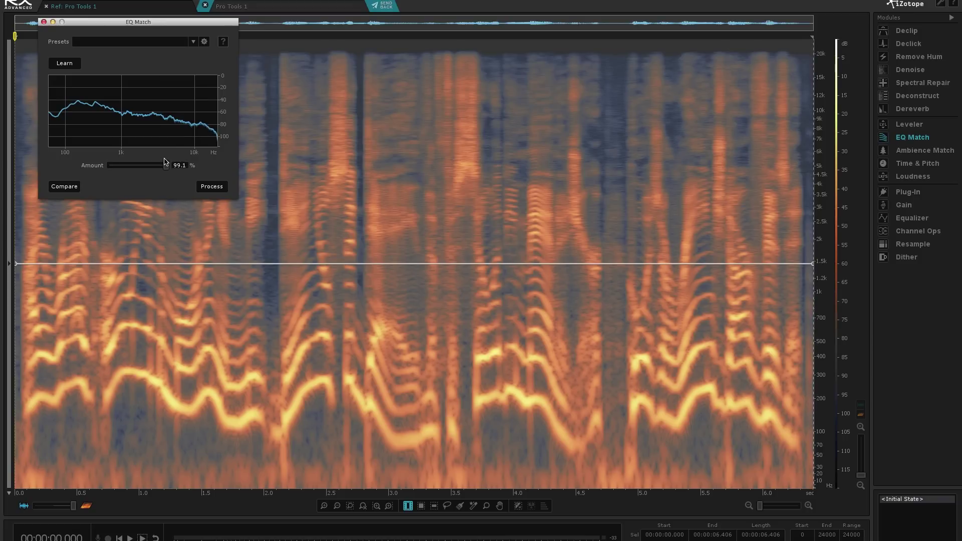
pyautogui.moveTo(166, 168); pyautogui.dragTo(161, 168)
# Process the location dialogue recording with the learned EQ Match profile and clear the selection.
pyautogui.click(339, 7)
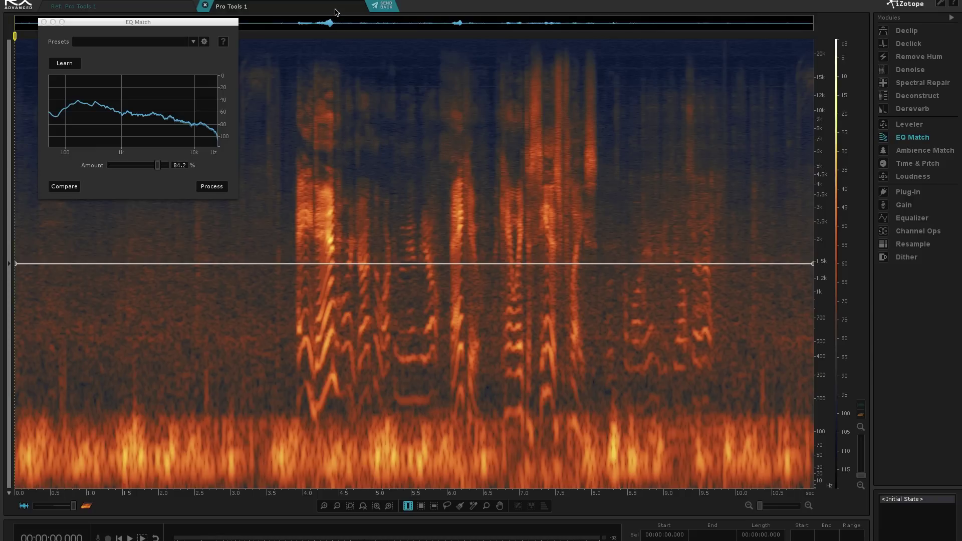
pyautogui.click(217, 189)
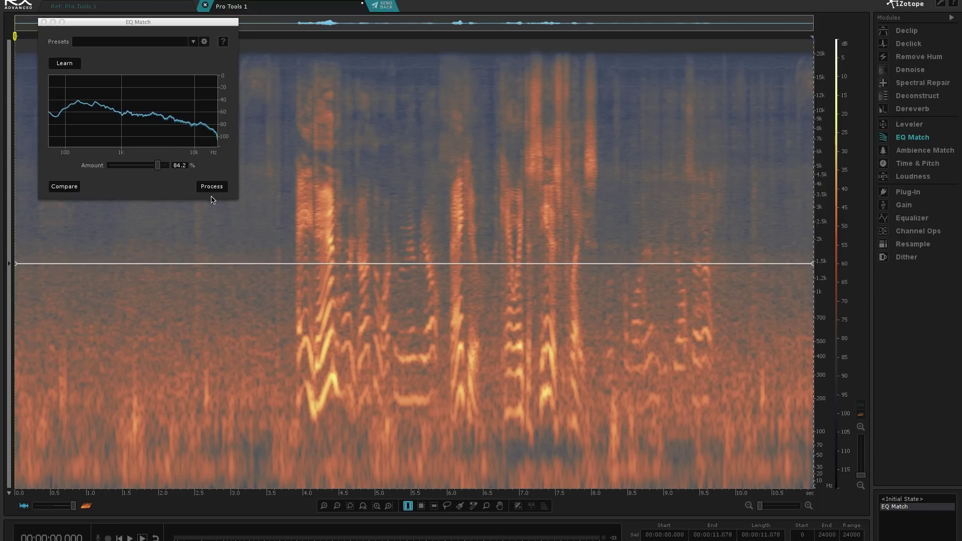
pyautogui.click(196, 248)
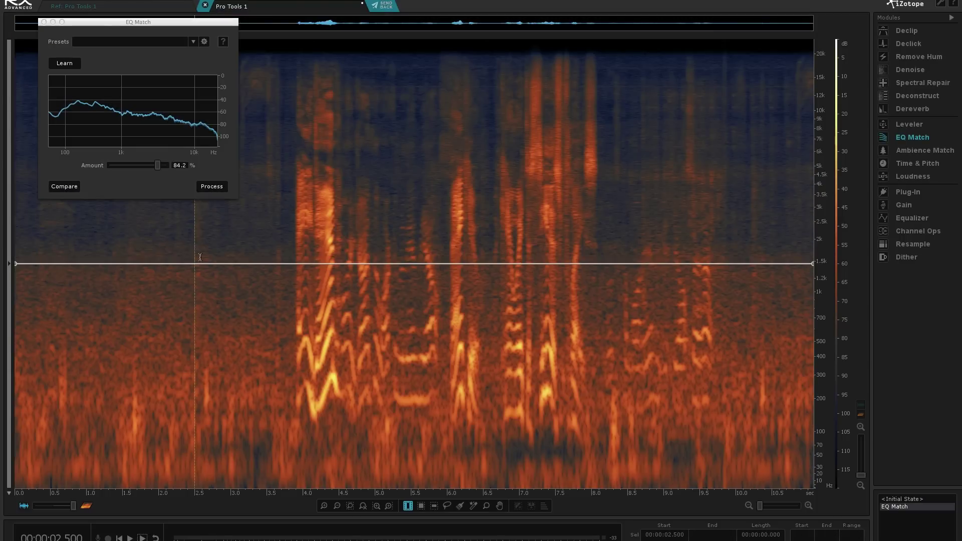
# Play the location dialogue in its initial and EQ-matched history states to compare them, and close EQ Match.
pyautogui.click(902, 500)
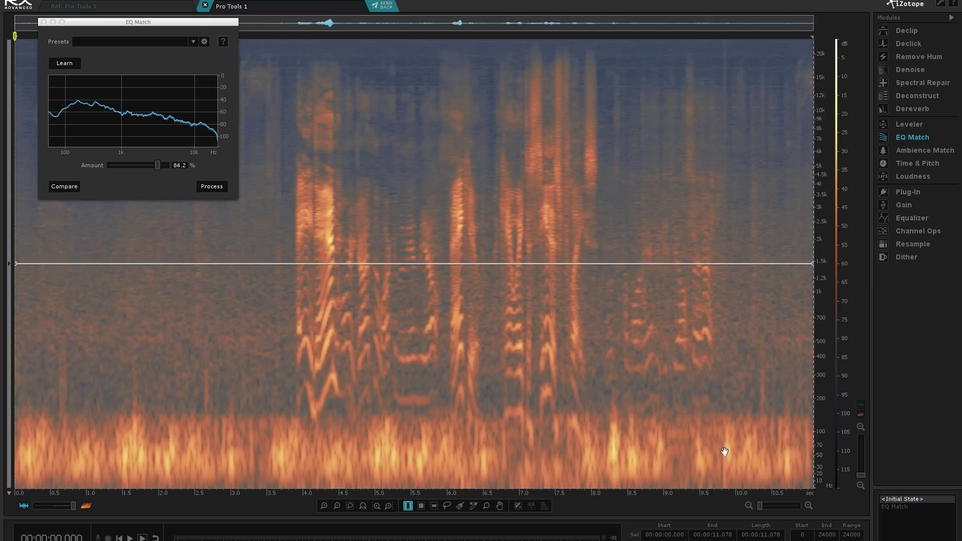
pyautogui.press('space')
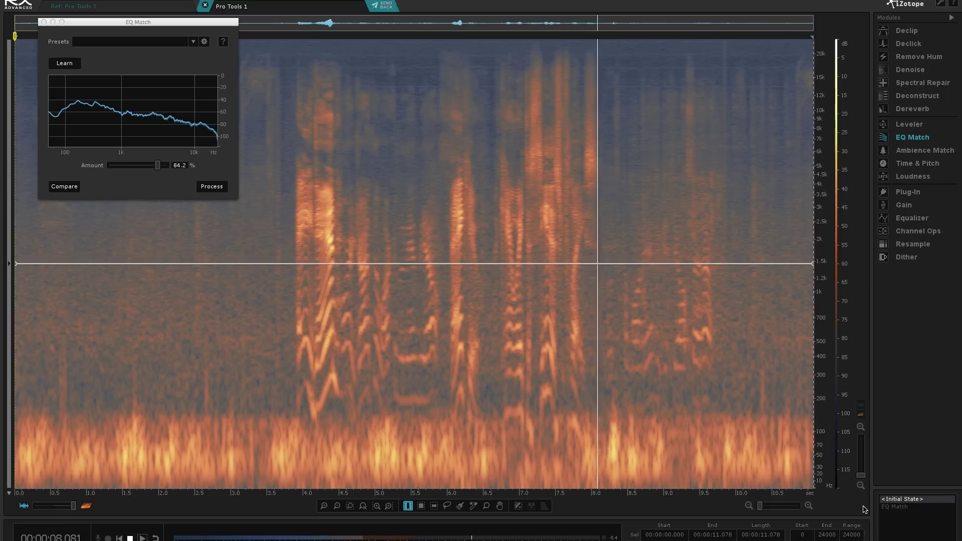
pyautogui.press('space')
pyautogui.click(891, 507)
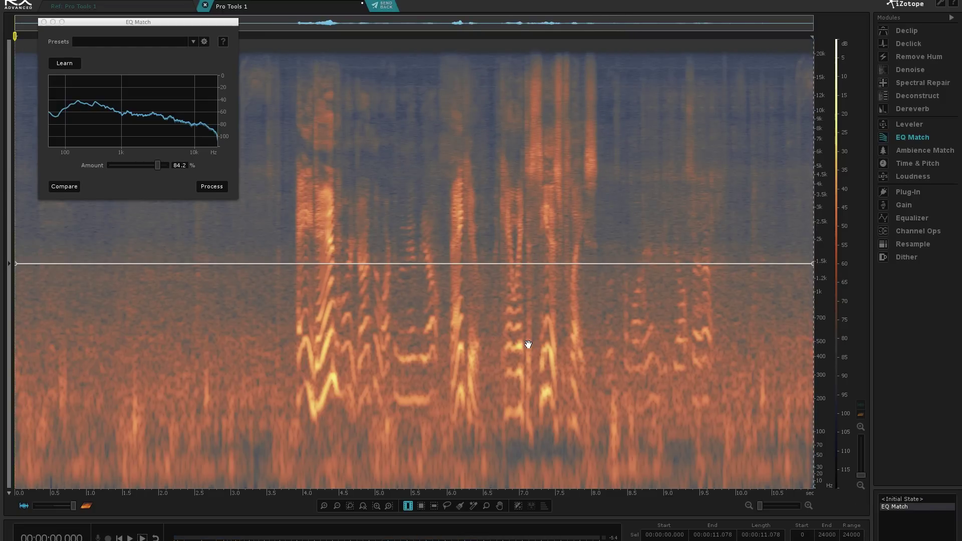
pyautogui.press('space')
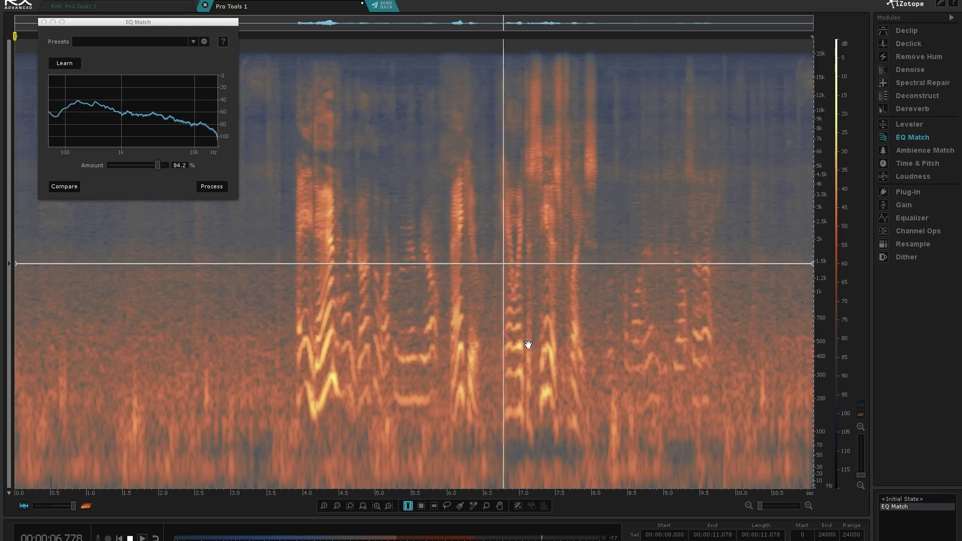
pyautogui.press('space')
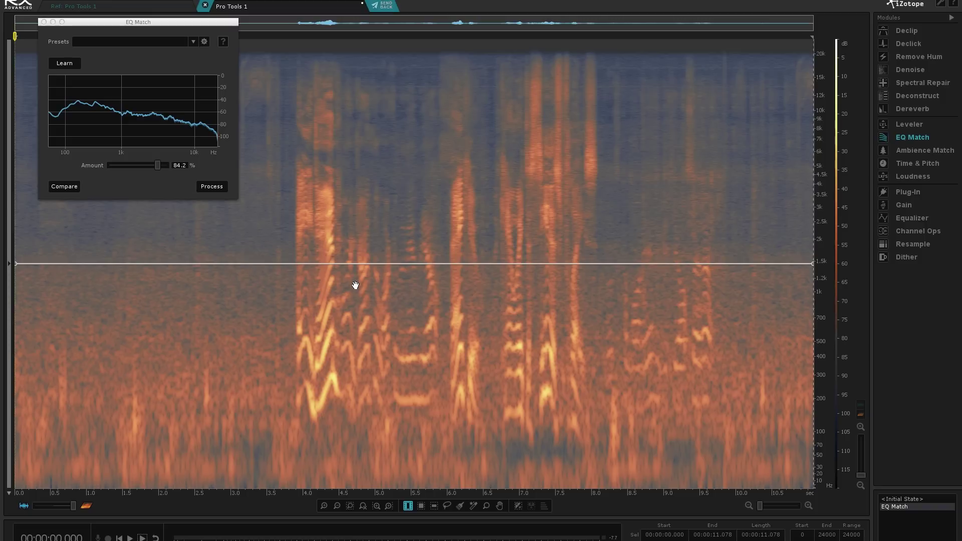
pyautogui.click(43, 22)
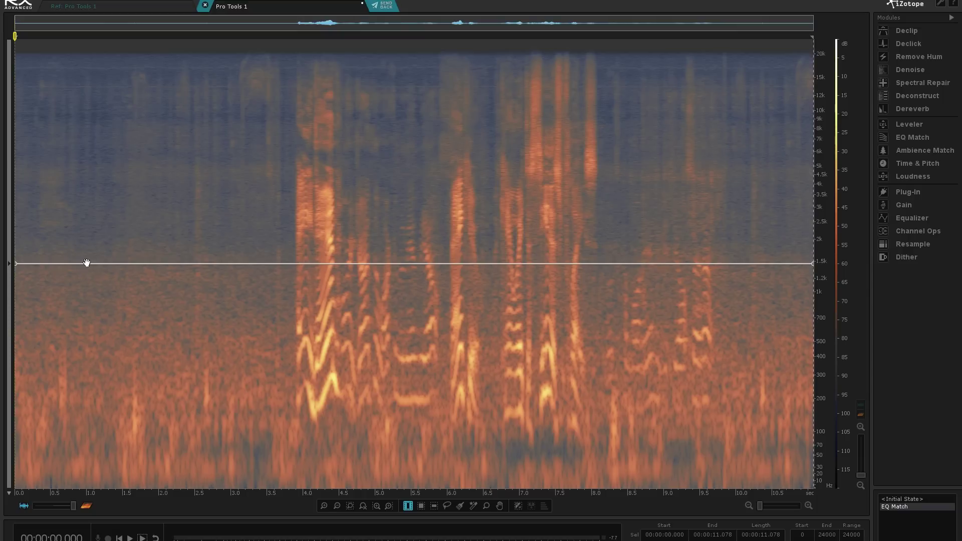
# Shape the clip gain with a dip from about 3.9 to 4.4 s and a boost from about 4.5 to 6 s, and audition it.
pyautogui.click(284, 265)
pyautogui.moveTo(299, 264); pyautogui.dragTo(344, 224)
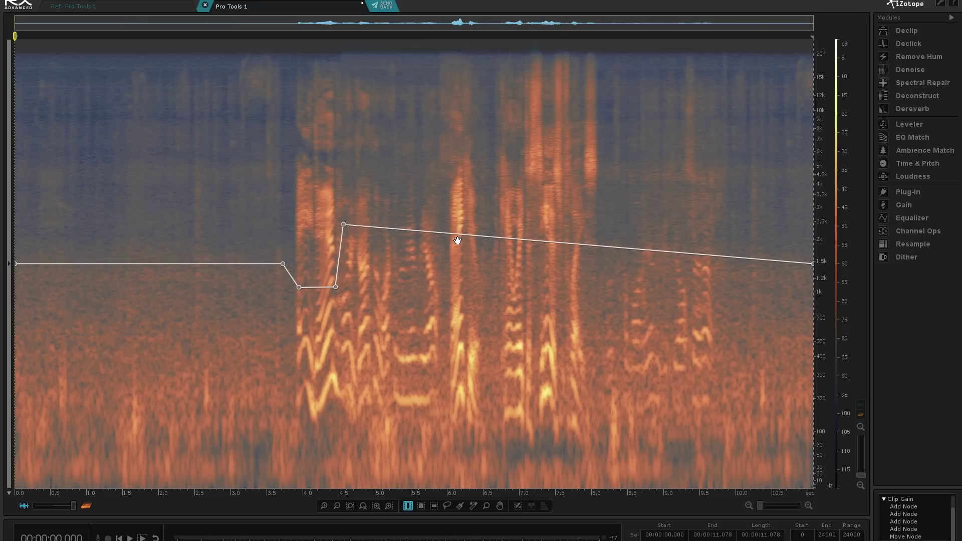
pyautogui.moveTo(449, 233); pyautogui.dragTo(449, 227)
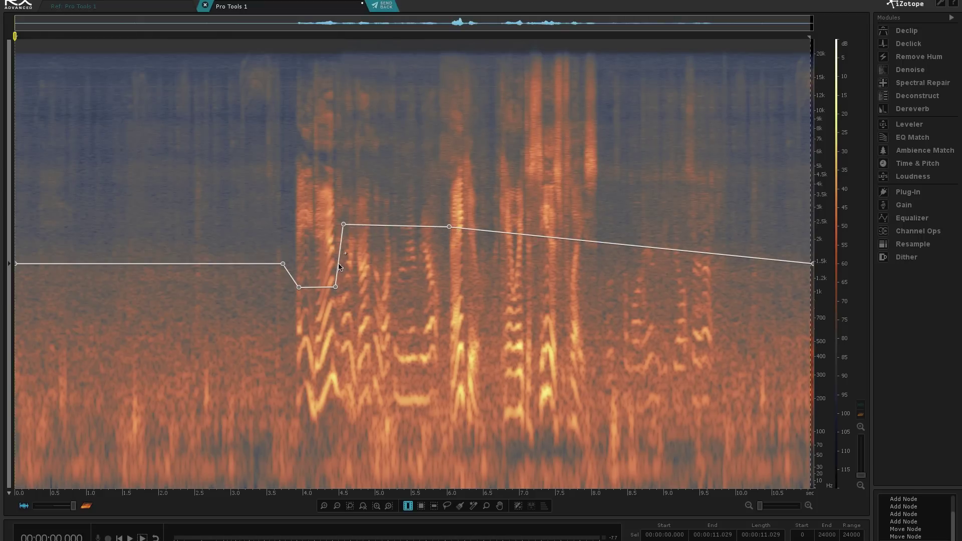
pyautogui.click(274, 267)
pyautogui.press('space')
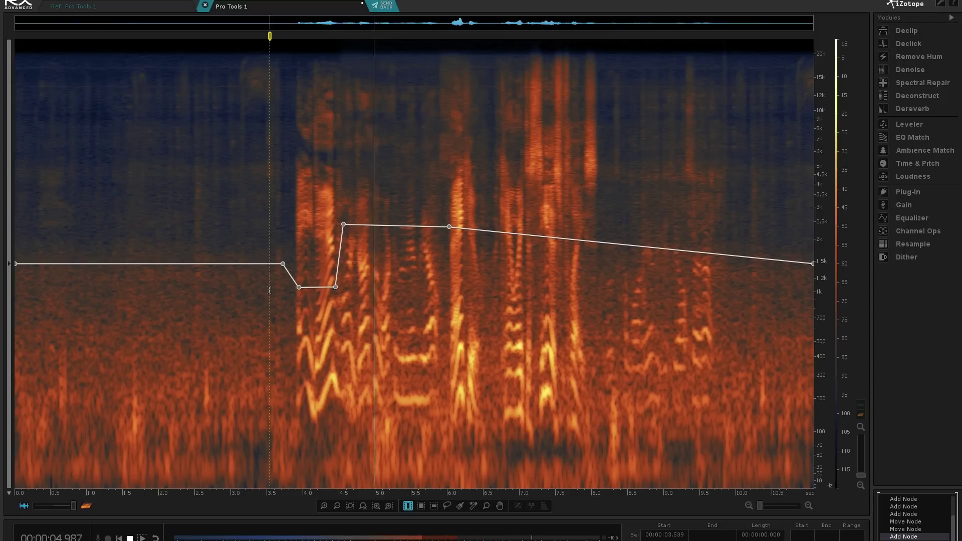
pyautogui.press('space')
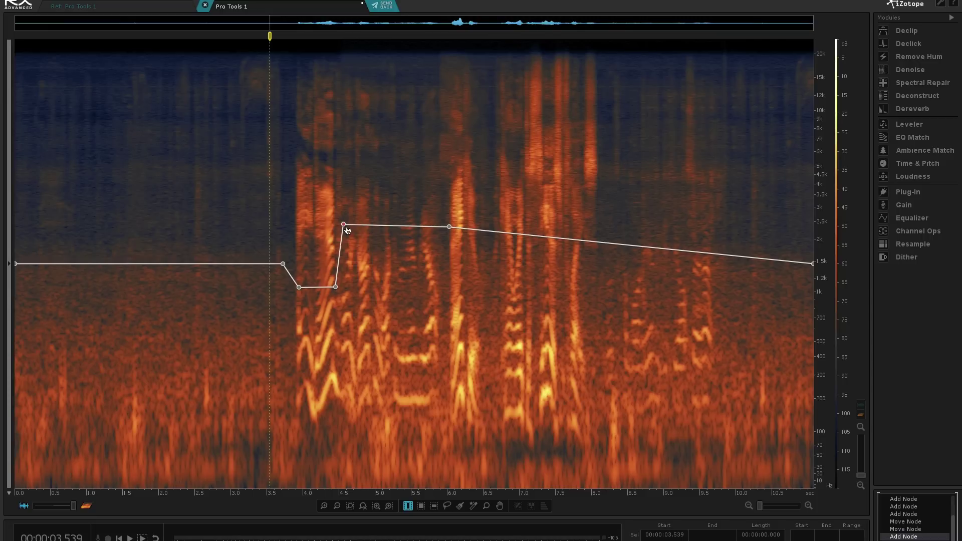
# Reduce the clip gain boost between about 4.5 and 6 s and add a deeper node in the dip near 4.2 s.
pyautogui.moveTo(343, 225); pyautogui.dragTo(341, 252)
pyautogui.moveTo(450, 228); pyautogui.dragTo(451, 253)
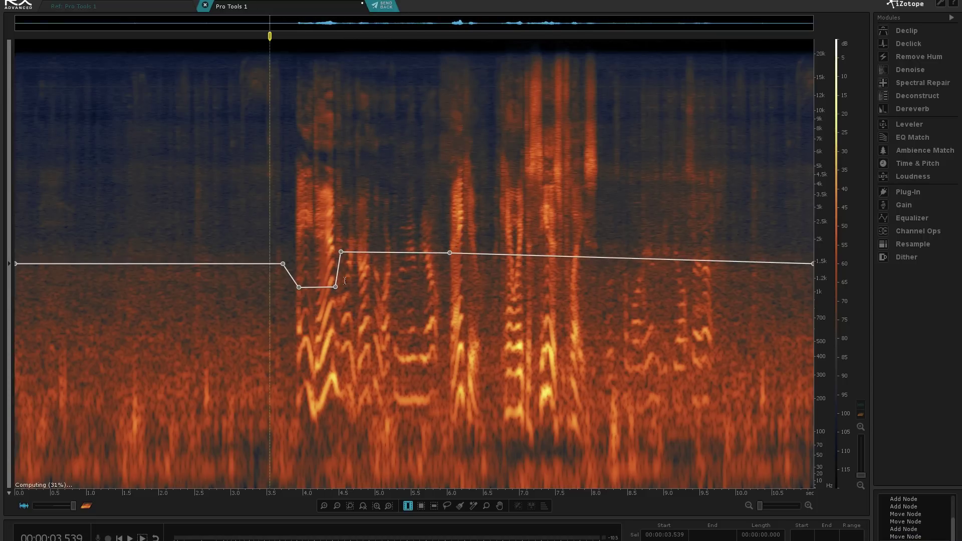
pyautogui.moveTo(313, 288); pyautogui.dragTo(319, 295)
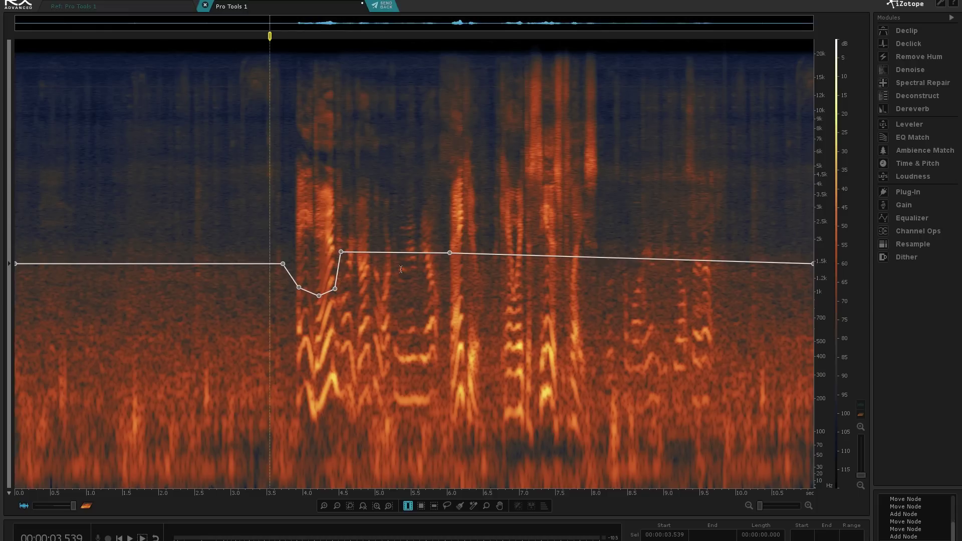
# Add a second clip gain dip around the speech peak between about 6 and 6.5 s.
pyautogui.click(485, 252)
pyautogui.moveTo(483, 255); pyautogui.dragTo(453, 266)
pyautogui.click(446, 252)
pyautogui.moveTo(476, 260); pyautogui.dragTo(479, 270)
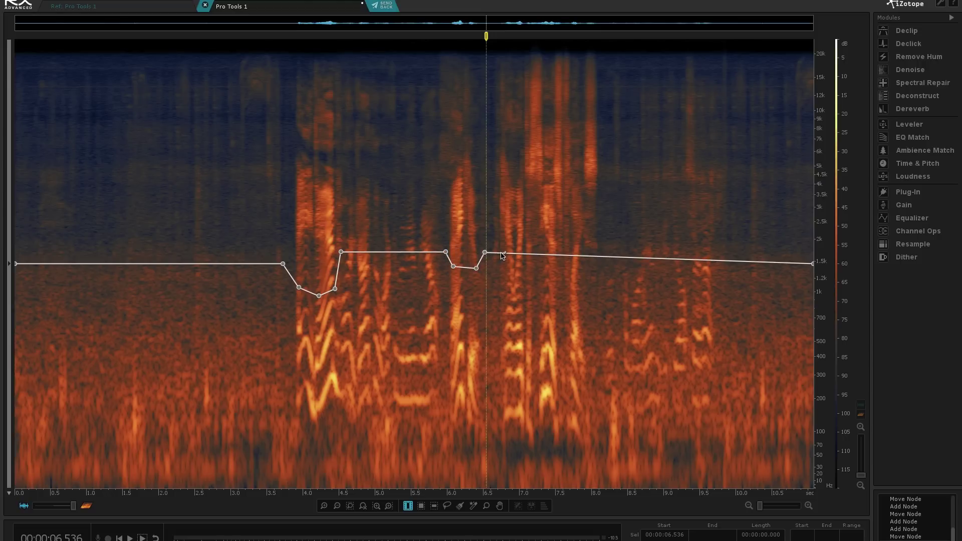
pyautogui.click(498, 254)
pyautogui.moveTo(498, 253); pyautogui.dragTo(486, 253)
# Extend the second clip gain dip to about 7.9 s, with the gain rising again by about 8.3 s.
pyautogui.click(612, 256)
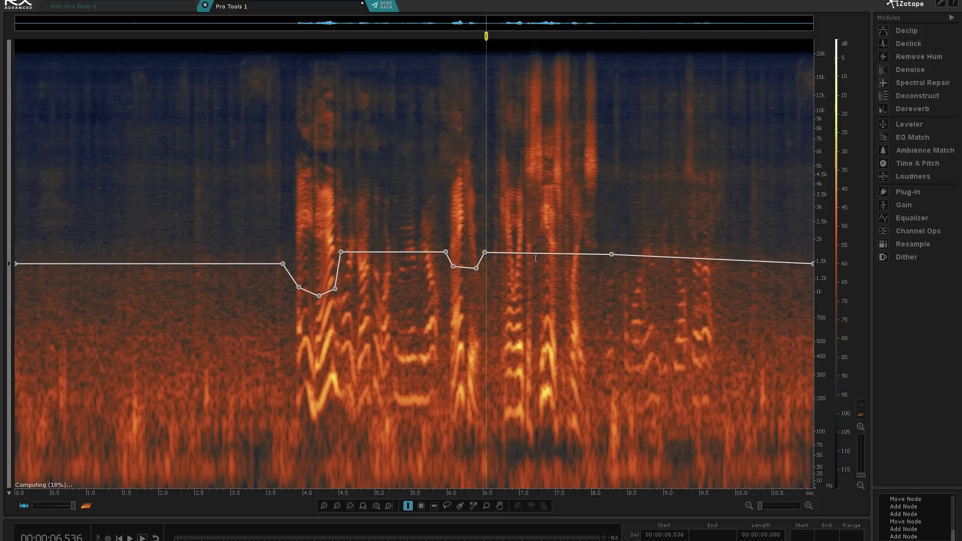
pyautogui.moveTo(486, 253); pyautogui.dragTo(586, 275)
pyautogui.moveTo(476, 268); pyautogui.dragTo(474, 278)
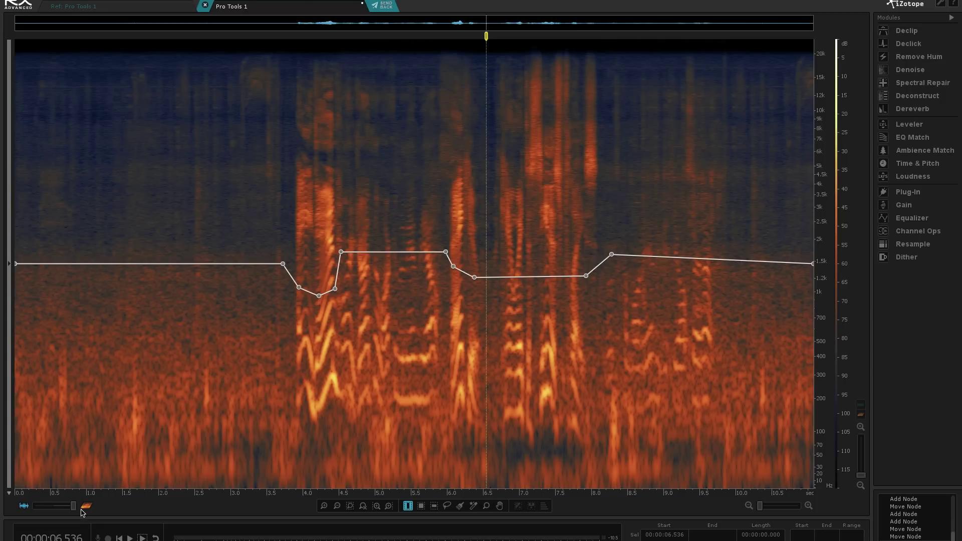
# Blend the waveform over the spectrogram and lower the clip gain node near 6.4 s to -2.3 dB.
pyautogui.moveTo(73, 506); pyautogui.dragTo(65, 506)
pyautogui.moveTo(462, 277)
pyautogui.mouseDown()
pyautogui.moveTo(464, 216)
pyautogui.moveTo(462, 282)
pyautogui.mouseUp()
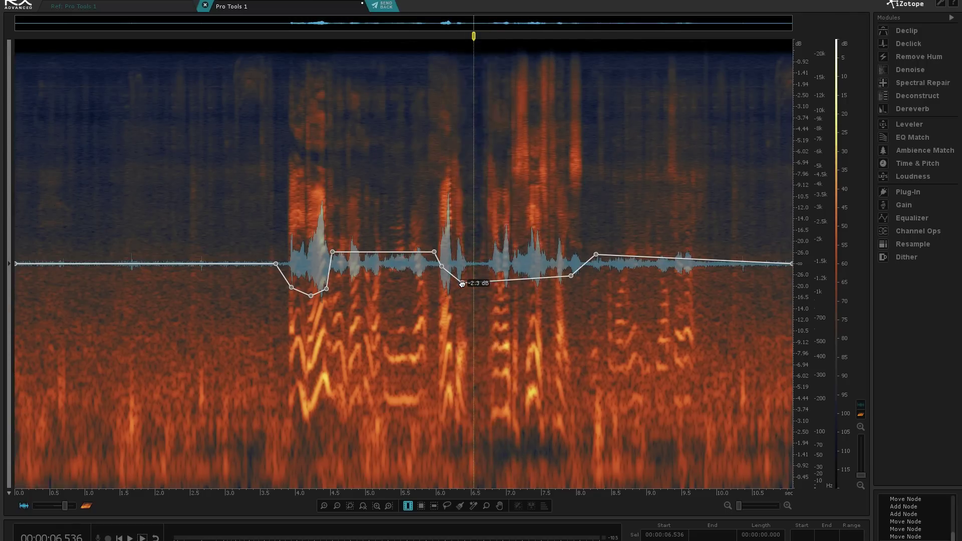
# Level the second clip gain dip by lowering its node near 7.9 s and deepen the first dip near 4.3 s.
pyautogui.moveTo(597, 256); pyautogui.dragTo(570, 284)
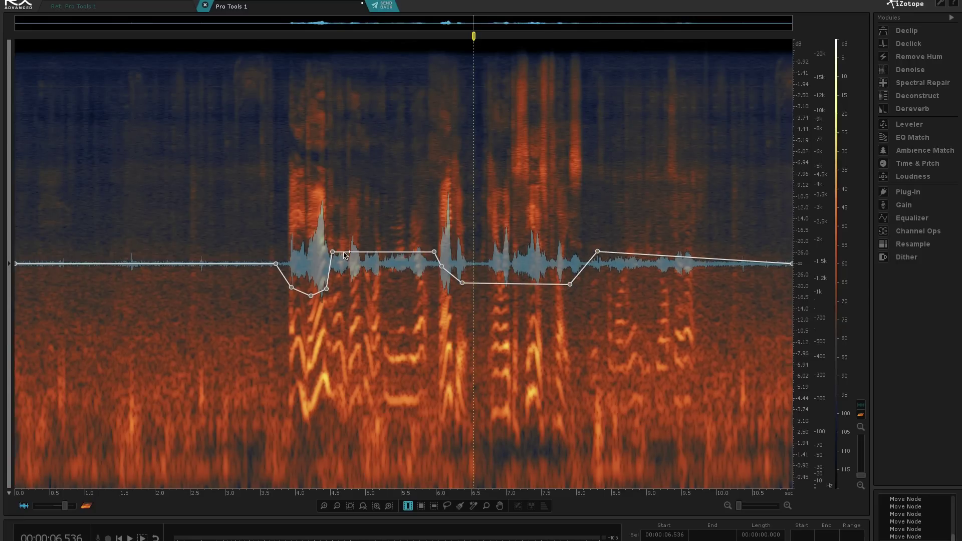
pyautogui.moveTo(326, 289)
pyautogui.mouseDown()
pyautogui.moveTo(321, 314)
pyautogui.moveTo(311, 298)
pyautogui.mouseUp()
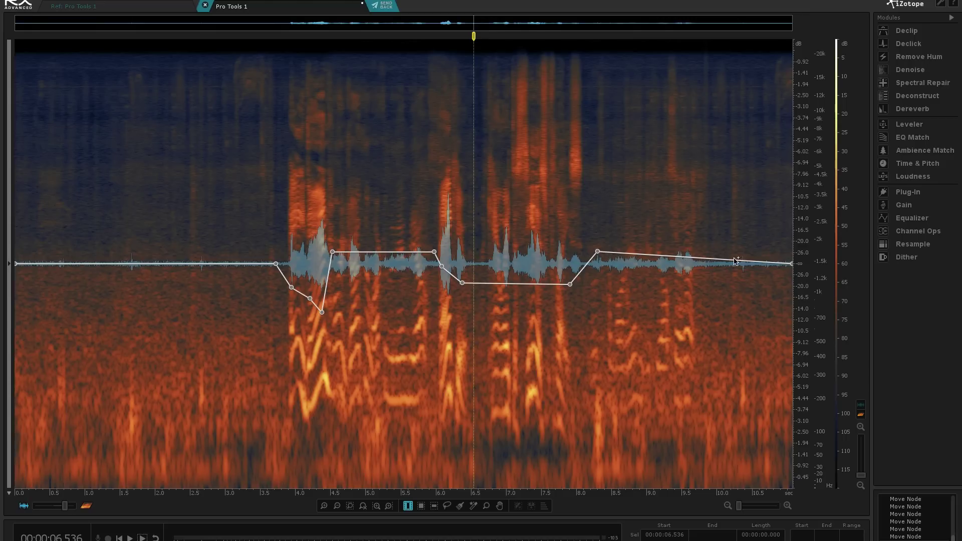
# Add a clip gain node near 10.4 s to sustain the closing boost and play the result from about 3.2 s.
pyautogui.moveTo(740, 261); pyautogui.dragTo(750, 253)
pyautogui.click(236, 280)
pyautogui.press('space')
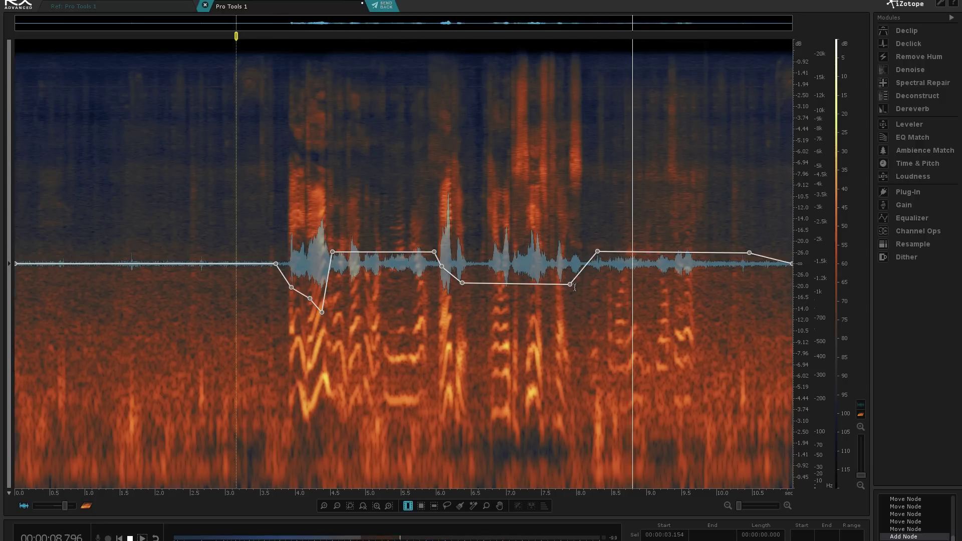
pyautogui.press('space')
# Raise the clip gain boost between about 8.3 and 9.3 s with extra nodes, add a node near 8.1 s, and play it back.
pyautogui.moveTo(633, 254); pyautogui.dragTo(629, 245)
pyautogui.moveTo(693, 255); pyautogui.dragTo(670, 251)
pyautogui.moveTo(598, 251); pyautogui.dragTo(586, 266)
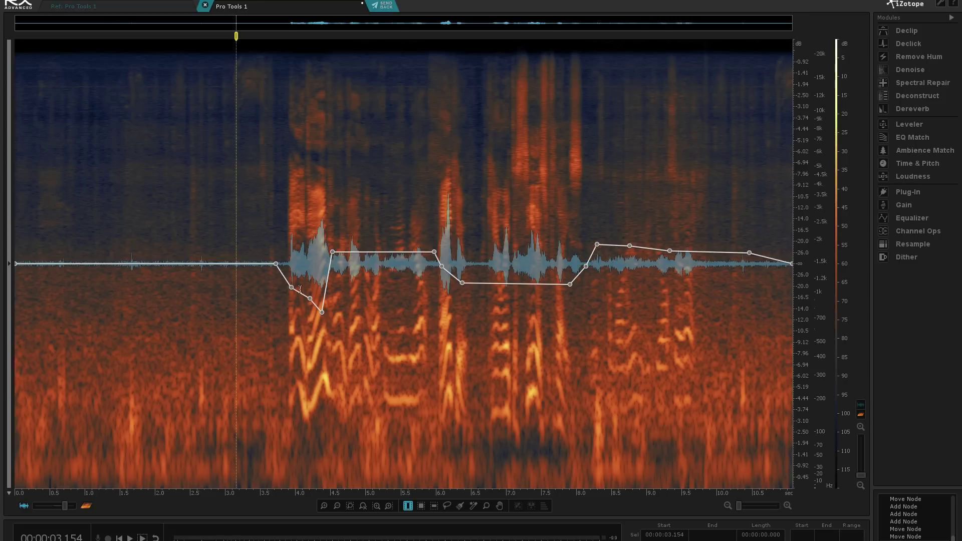
pyautogui.press('space')
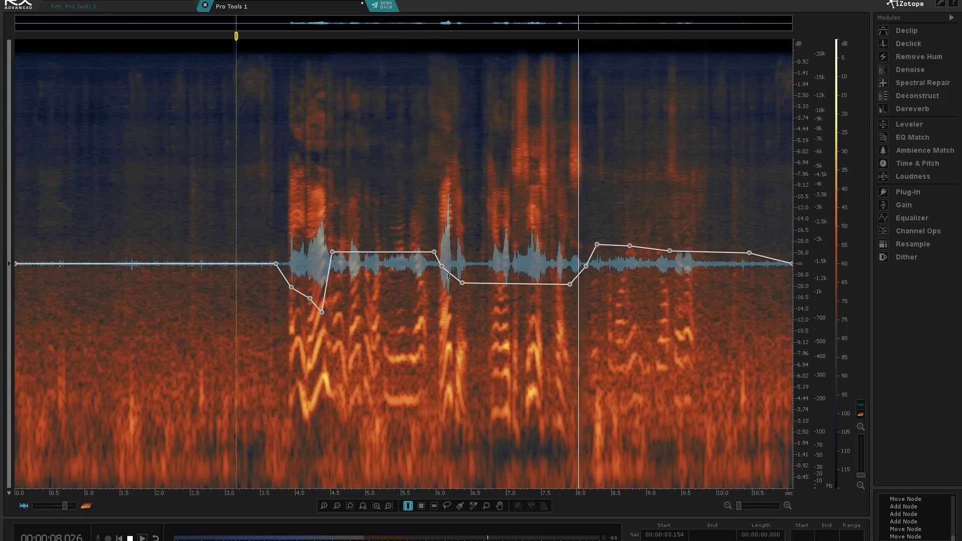
# Deepen the start of the second clip gain dip with a node near 6.1 s and fine-tune its neighbouring nodes.
pyautogui.moveTo(449, 275); pyautogui.dragTo(445, 287)
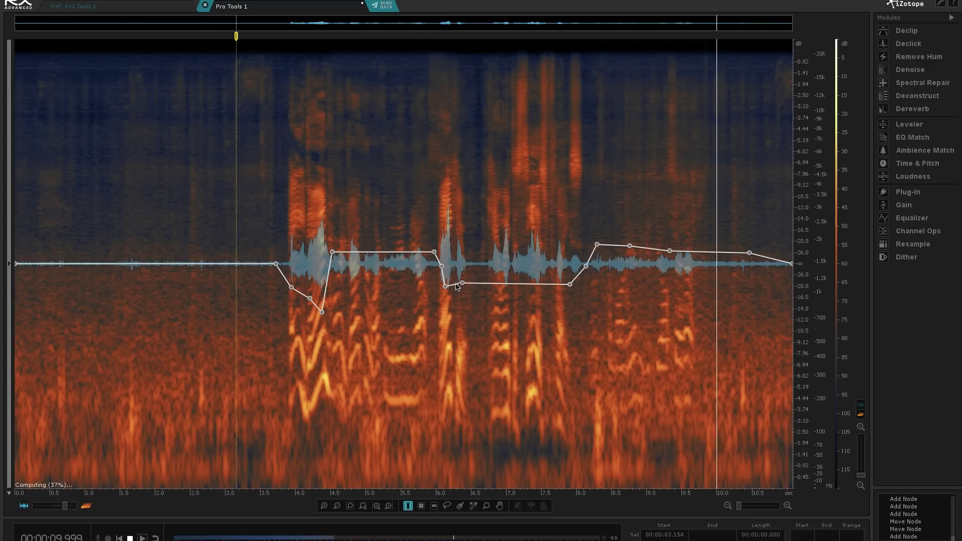
pyautogui.click(462, 281)
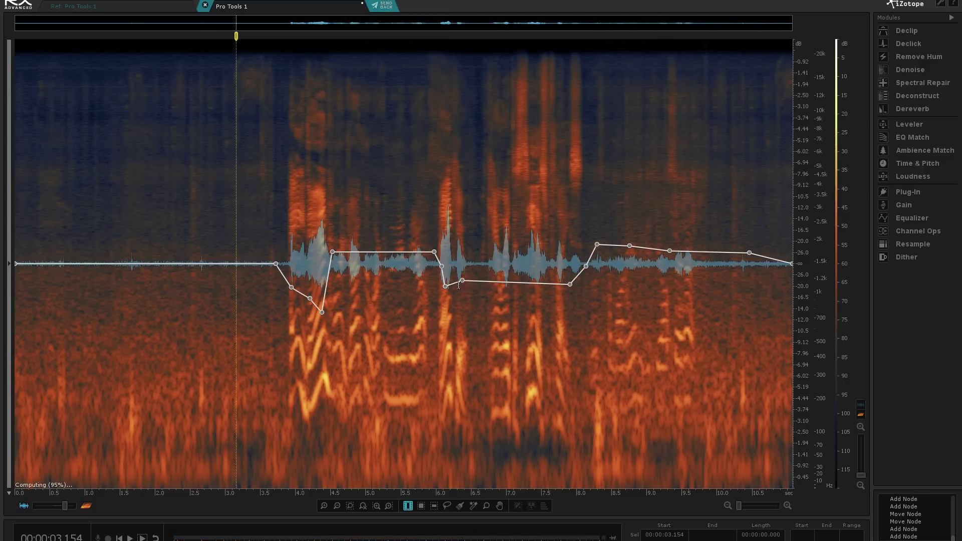
pyautogui.moveTo(444, 271); pyautogui.dragTo(440, 272)
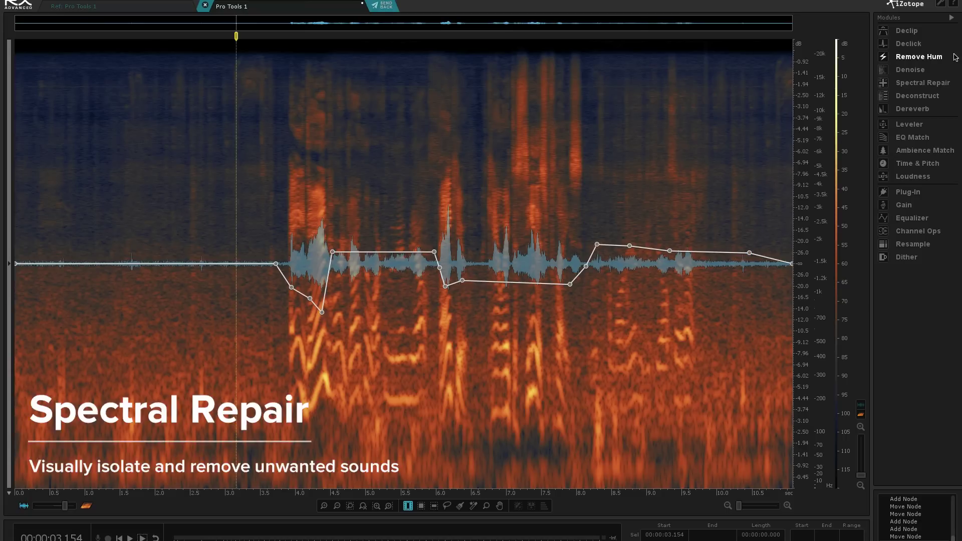
# Open Spectral Repair and select the low-frequency band from about 15 to 135 Hz across the whole file.
pyautogui.click(925, 83)
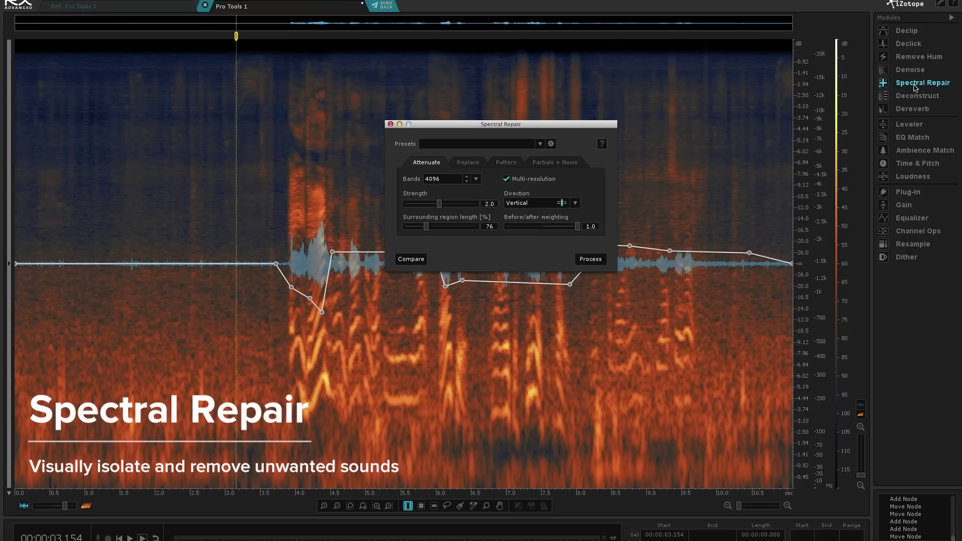
pyautogui.moveTo(531, 128); pyautogui.dragTo(681, 77)
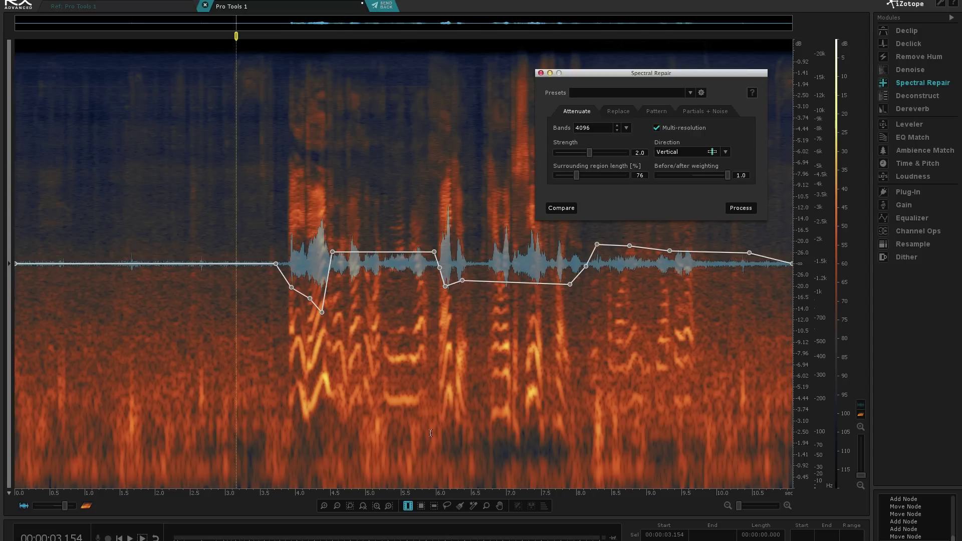
pyautogui.click(434, 507)
pyautogui.moveTo(330, 419); pyautogui.dragTo(329, 430)
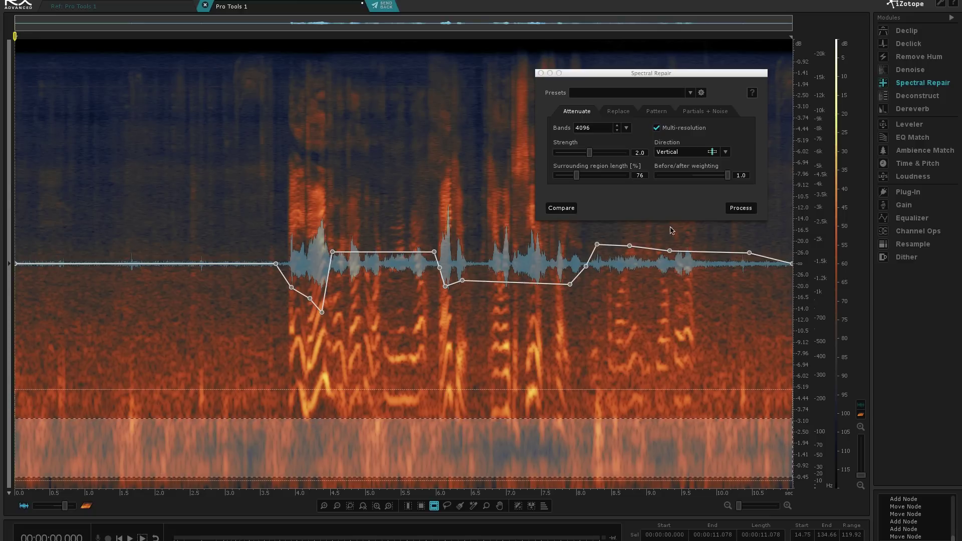
# Attenuate the selected low band with Spectral Repair at strength 2.0 in the vertical direction and close the module.
pyautogui.moveTo(729, 179)
pyautogui.mouseDown()
pyautogui.moveTo(684, 176)
pyautogui.moveTo(728, 176)
pyautogui.mouseUp()
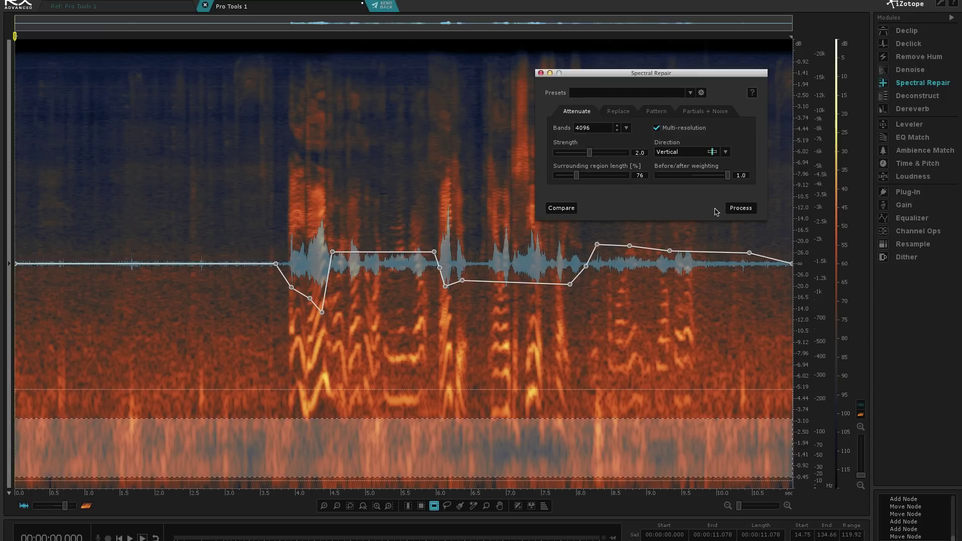
pyautogui.click(742, 209)
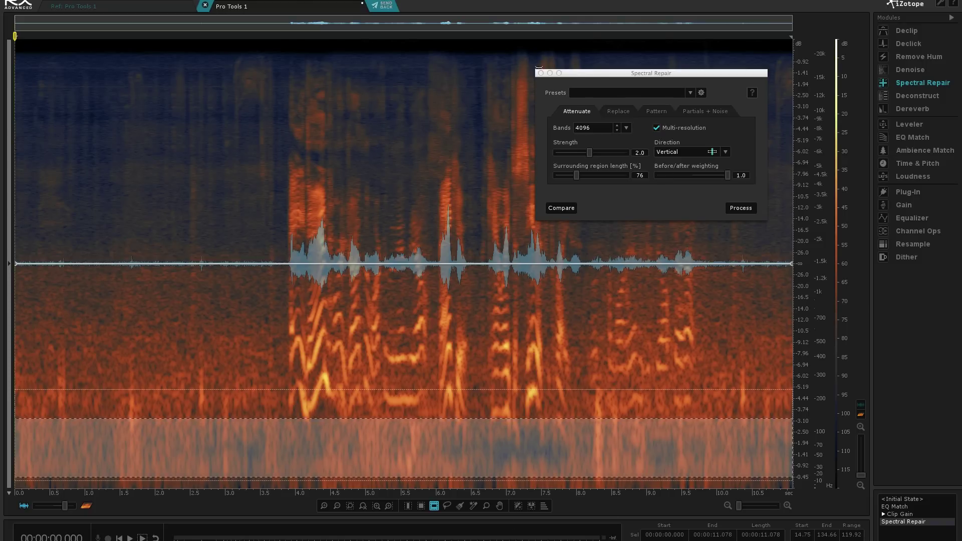
pyautogui.click(540, 74)
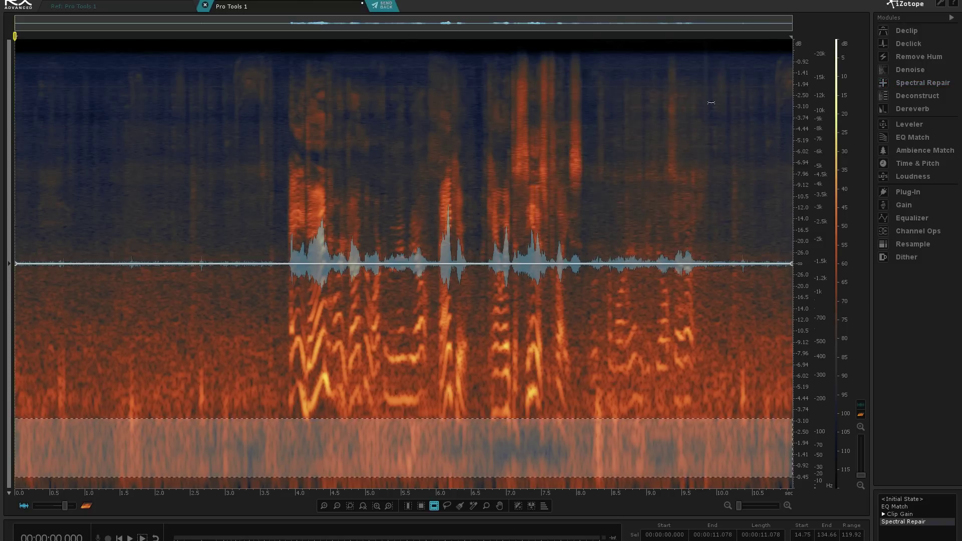
# Preview the Dialogue Denoiser in Auto mode with reduction 12.0, process the whole file and close the module.
pyautogui.click(911, 69)
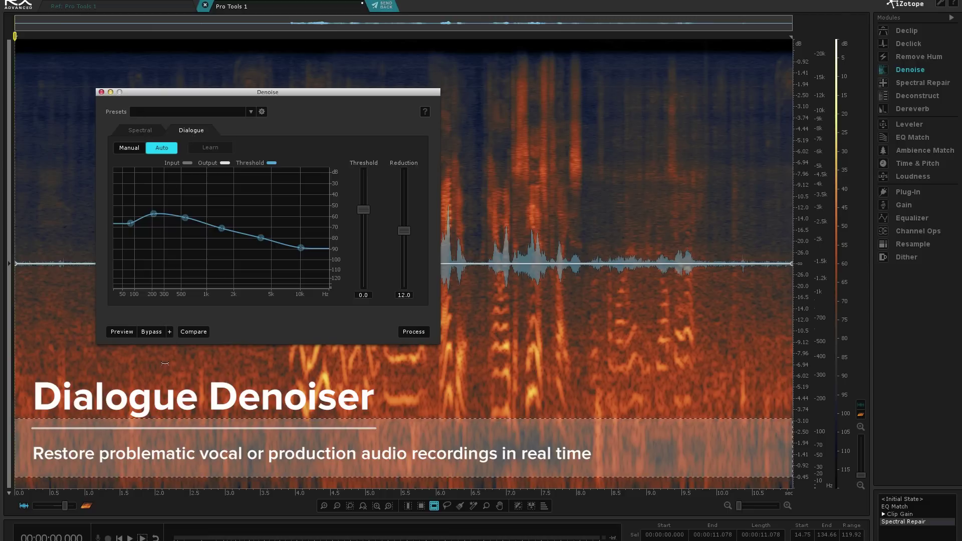
pyautogui.click(122, 332)
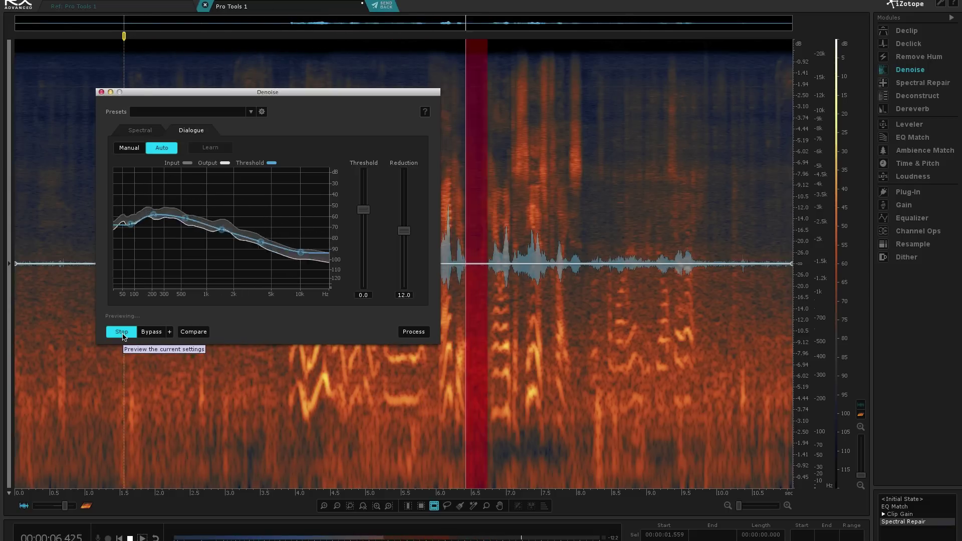
pyautogui.click(123, 333)
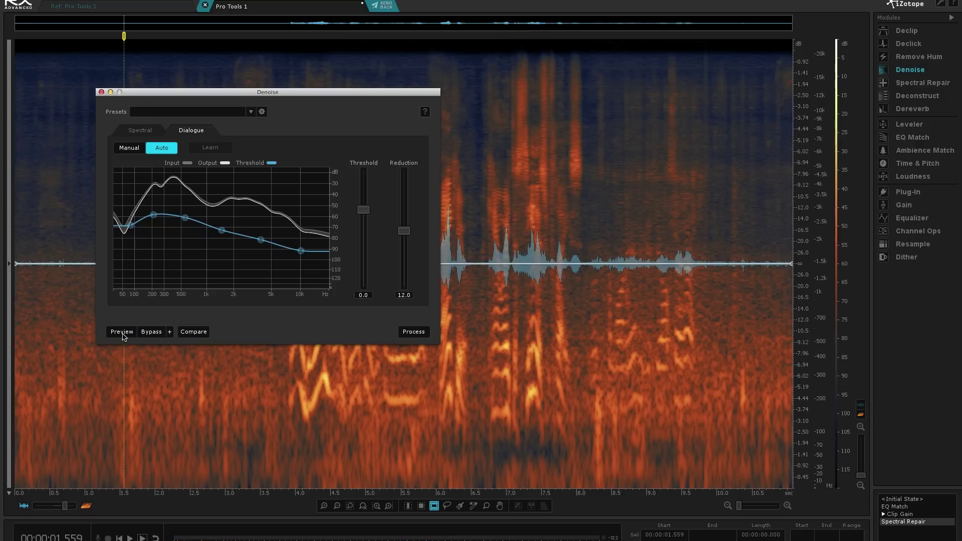
pyautogui.click(414, 332)
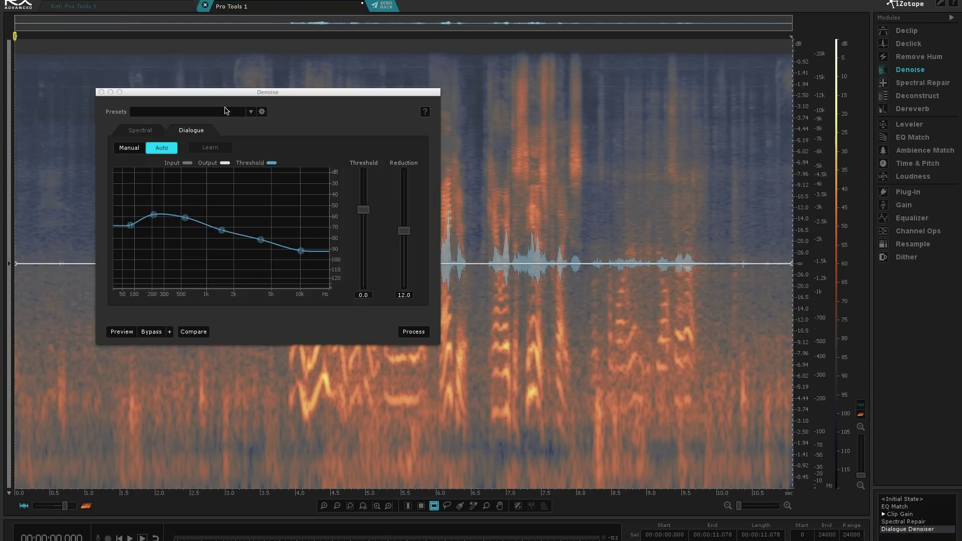
pyautogui.click(102, 93)
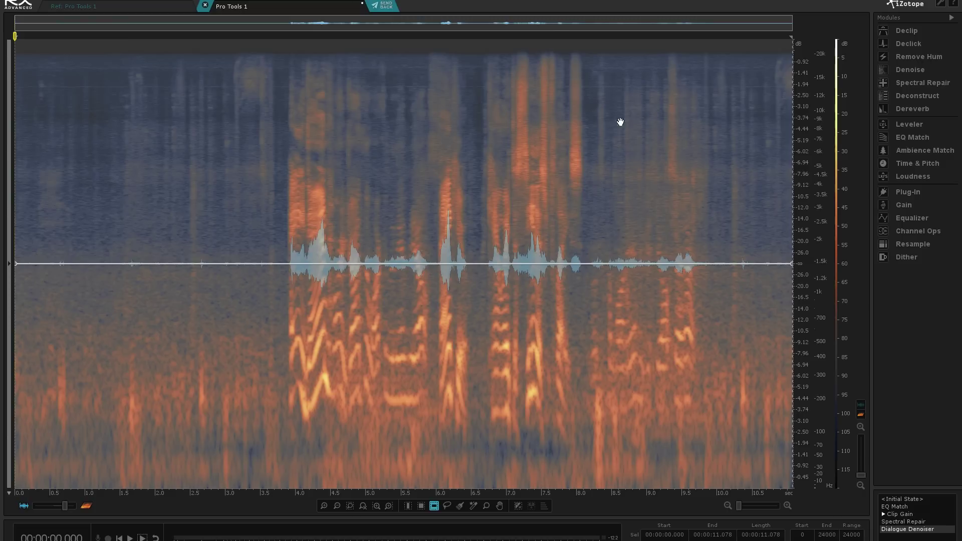
# Send the processed audio back to Pro Tools, render it into the LocationDlg clip and play it from about 1:41.4.
pyautogui.click(380, 7)
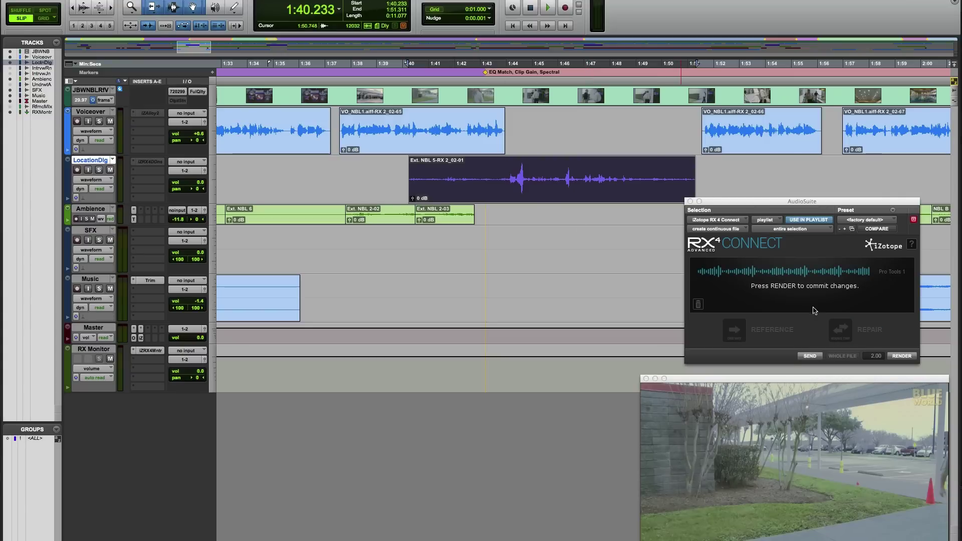
pyautogui.click(902, 357)
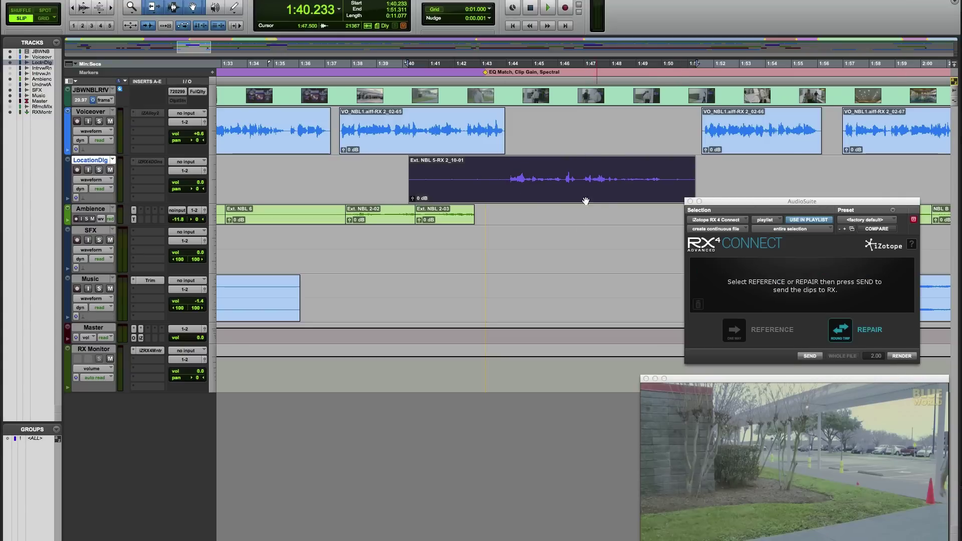
pyautogui.click(442, 175)
pyautogui.press('space')
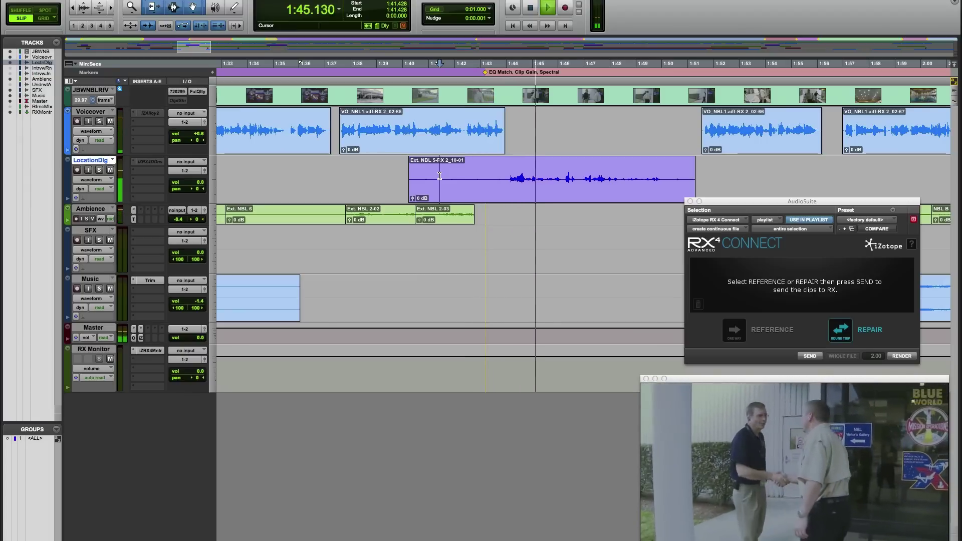
# Raise the LocationDlg clip's gain to +2.6 dB and play it back from about 1:41.
pyautogui.moveTo(412, 199); pyautogui.dragTo(414, 200)
pyautogui.press('space')
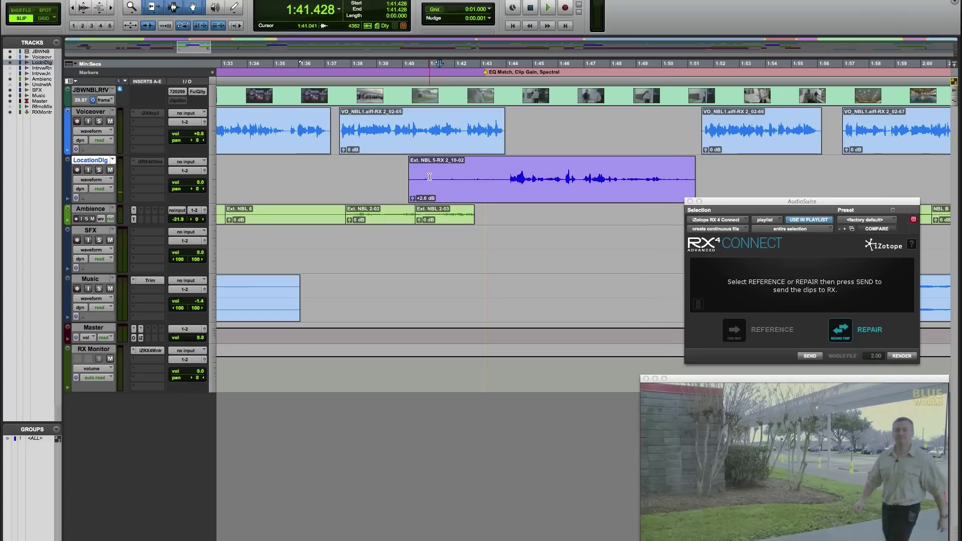
pyautogui.click(430, 177)
pyautogui.press('space')
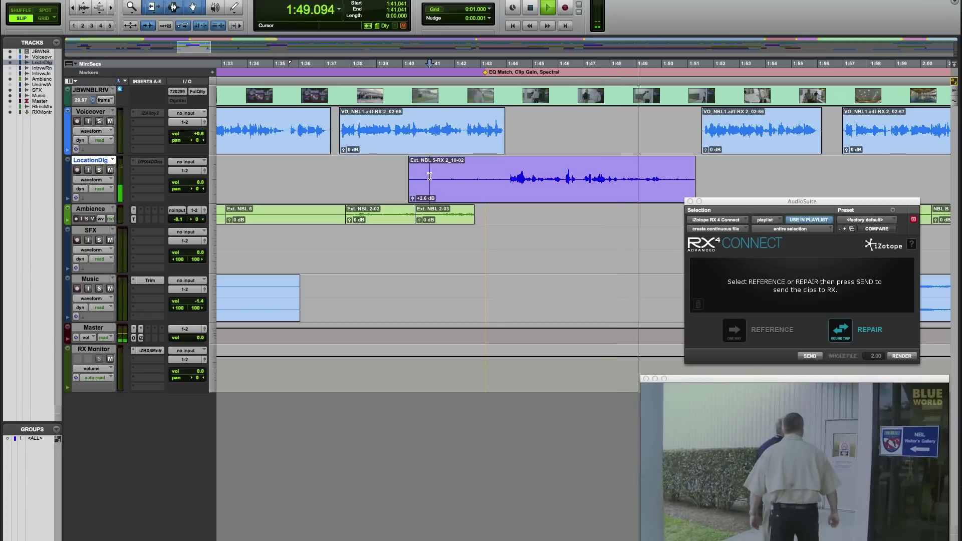
pyautogui.press('space')
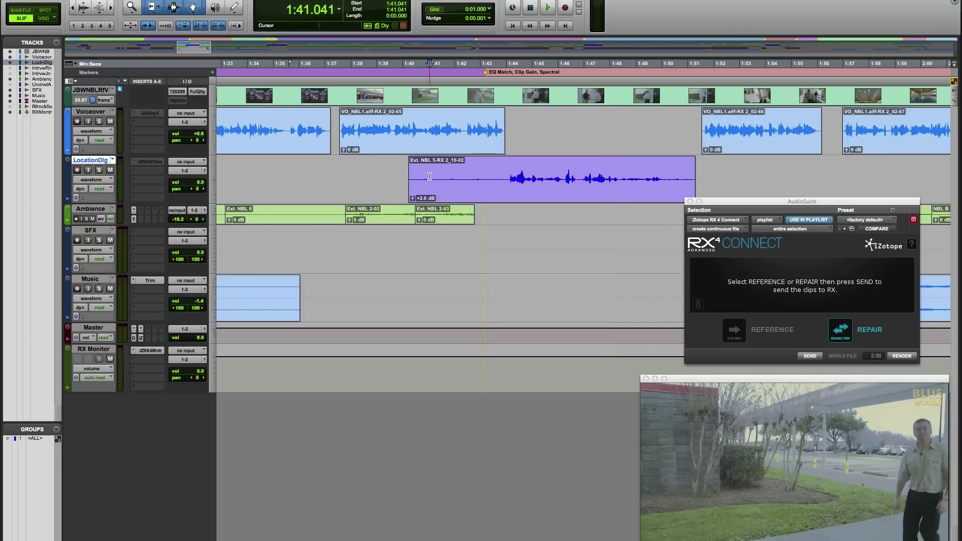